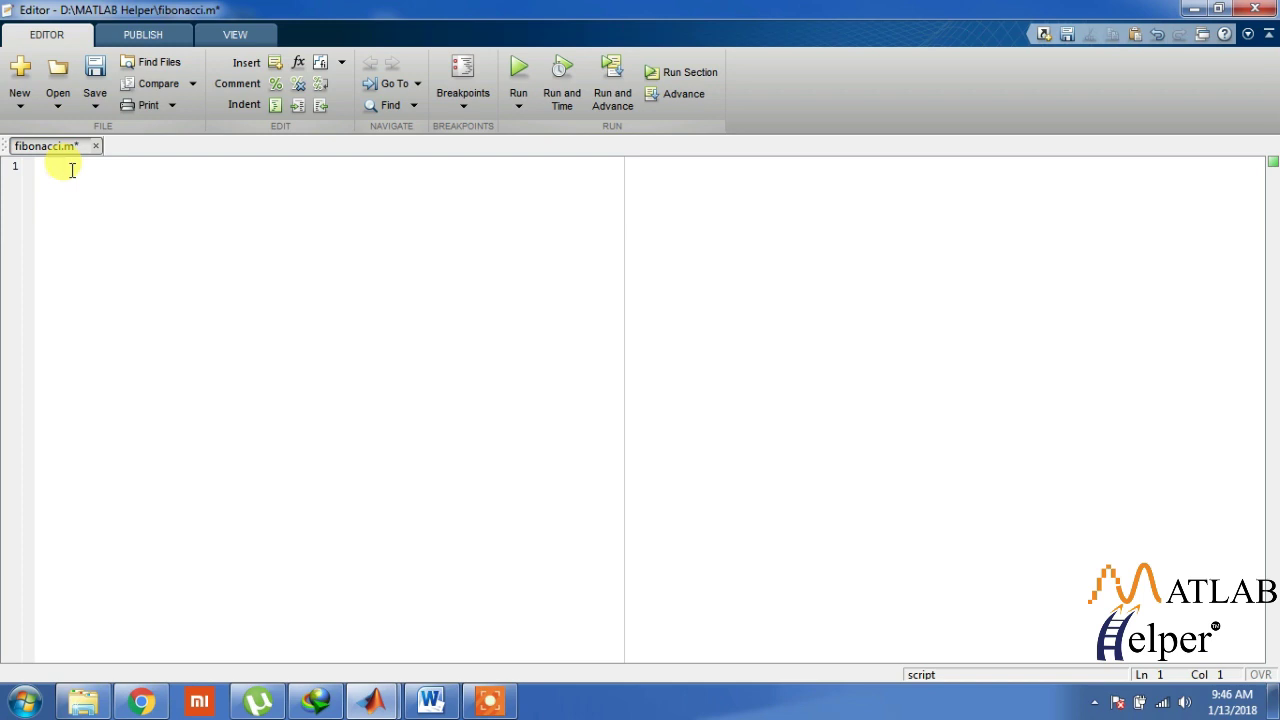
Enter the starting values a=0; and b=1; on lines 1 and 2 of the script.
text(a=)
key(Return)
text(b;)
click(70, 168)
text(0;)
key(Down)
key(Left)
text(=)
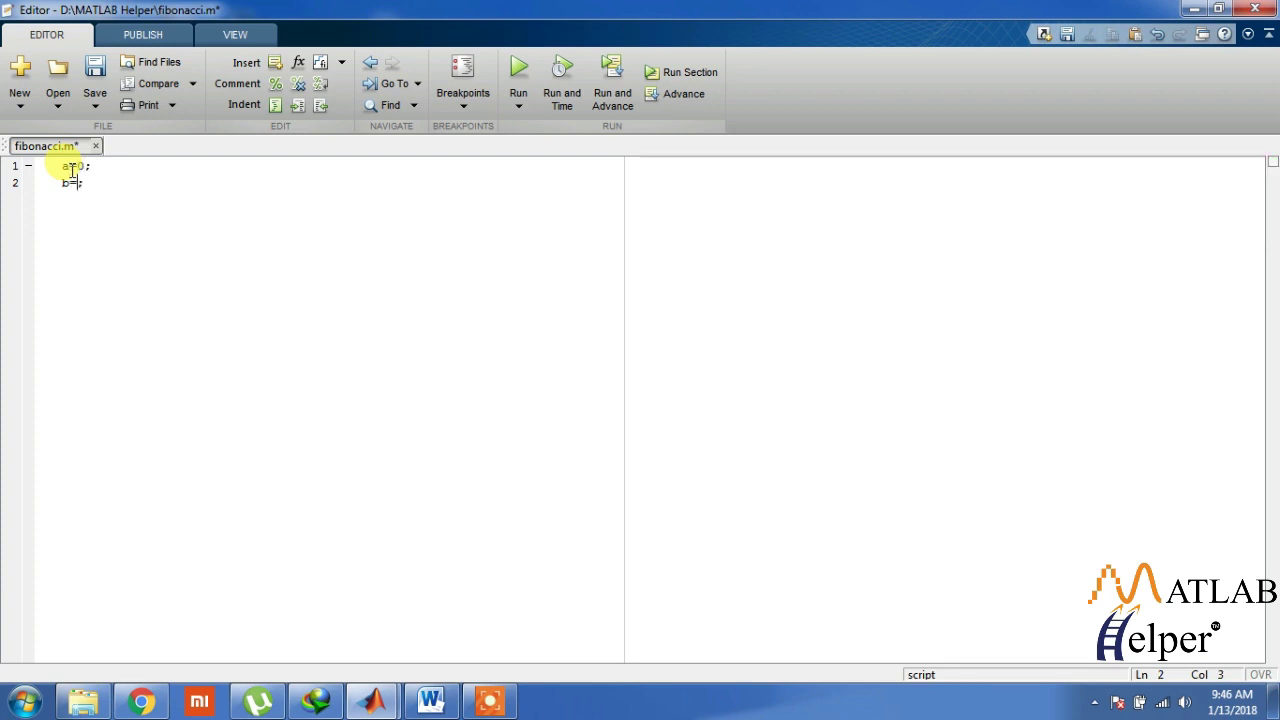
text(1)
key(Right)
key(Return)
drag(62, 167, 97, 184)
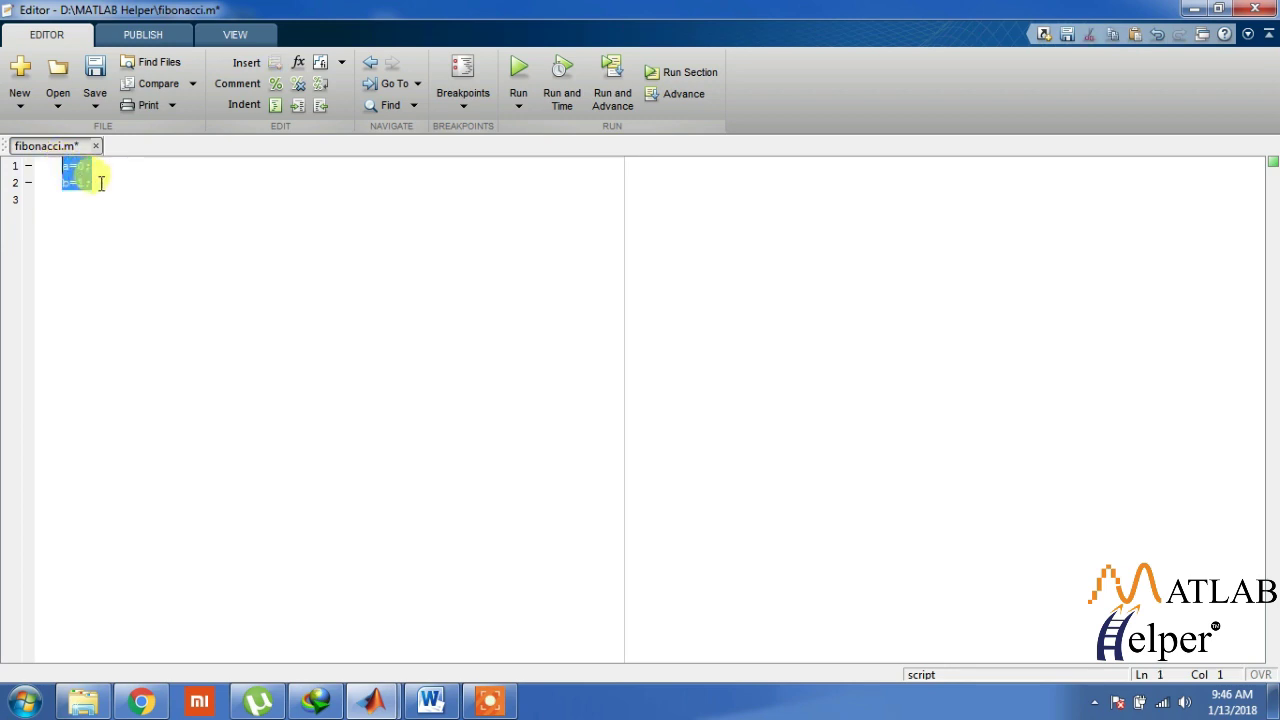
click(104, 184)
Add line 3, n=input('Enter no. of terms');, to read the number of terms.
key(Return)
text(n)
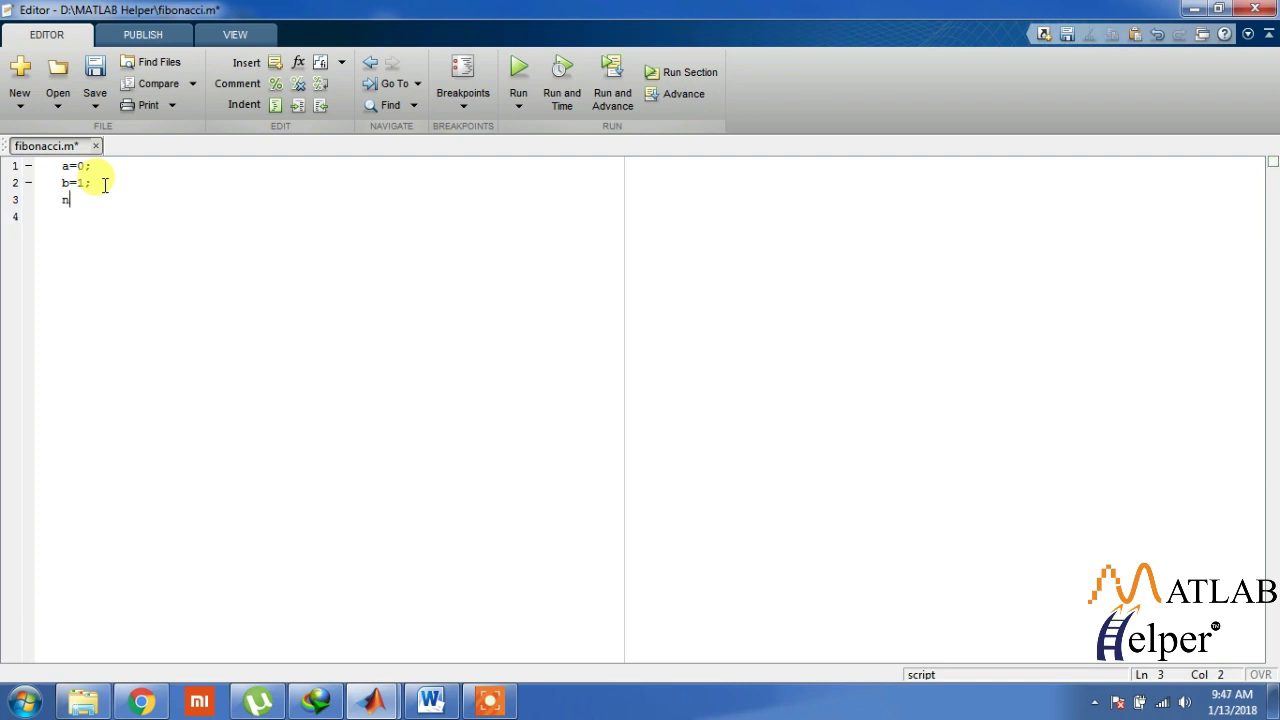
text(=input()
text(')
text(Enter no. of )
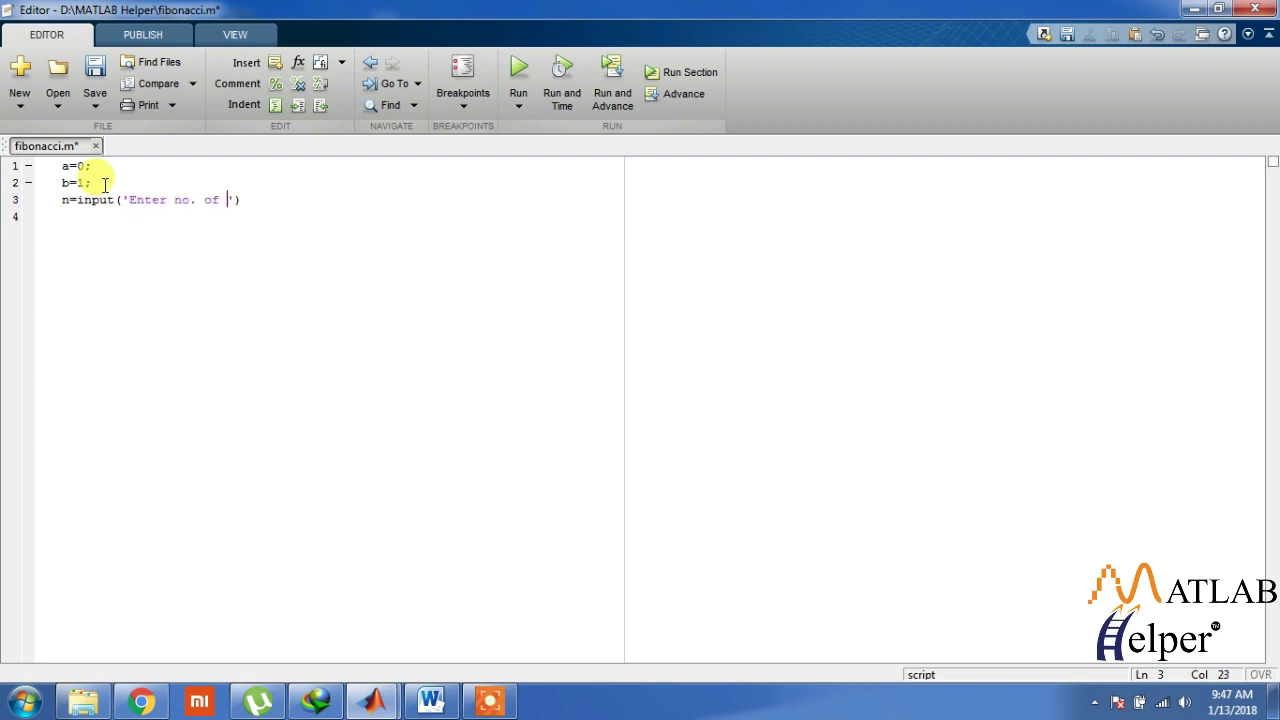
text(terms)
key(Right)
key(Right)
text(;)
key(Return)
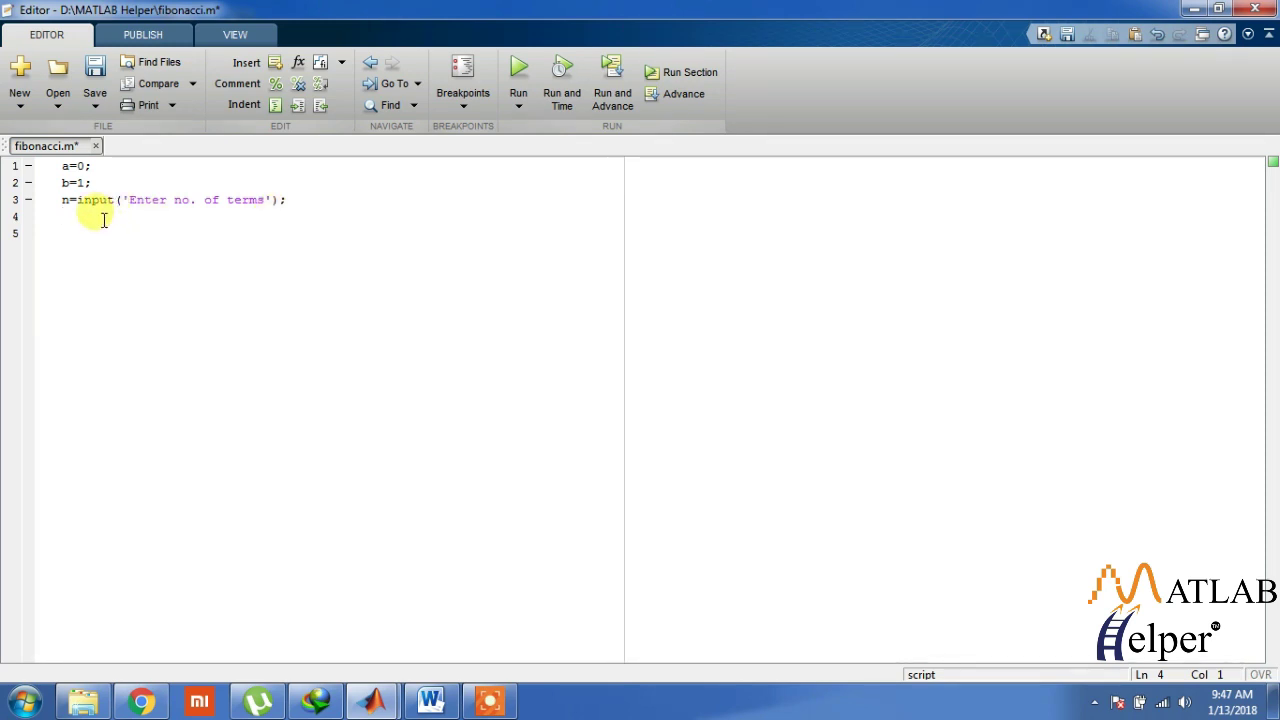
Begin the loop with for i=1:n; and start an fprintf line in its body.
text(for )
text(i=1:n;)
key(Return)
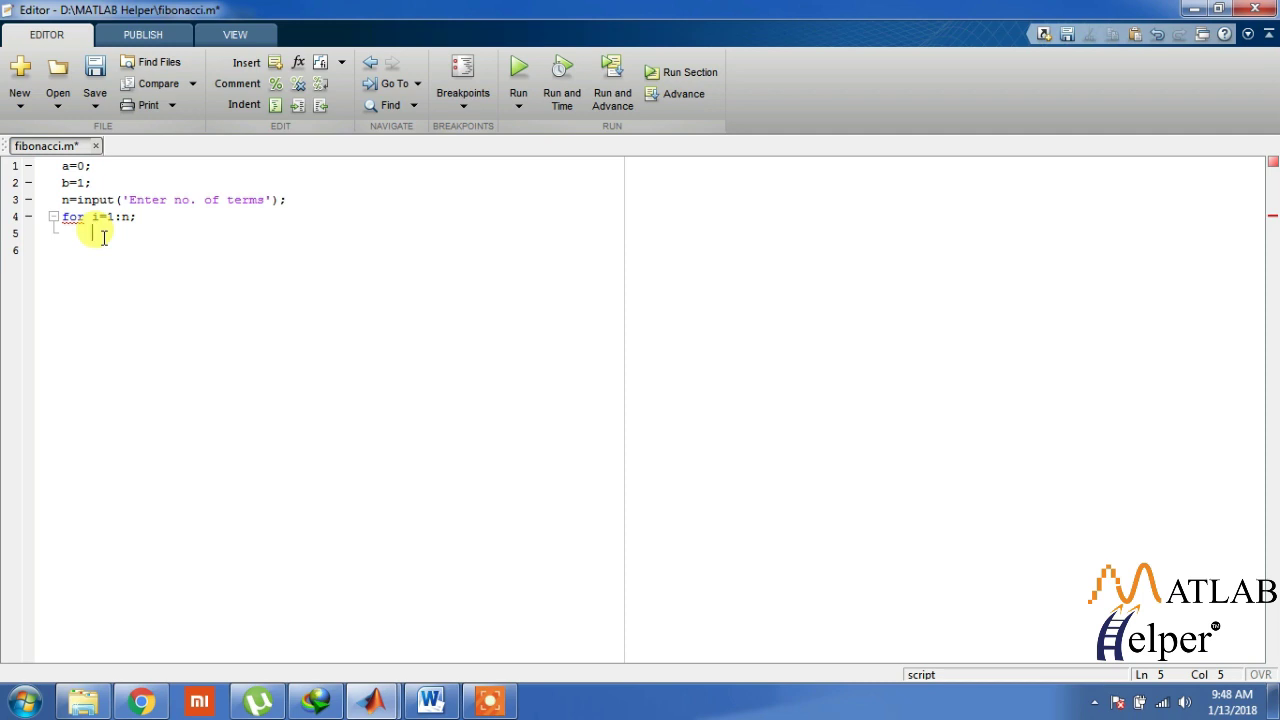
text(fprintf)
text(('')
Complete the first loop line as fprintf('%d',a);.
key(Left)
text(%s)
text(,a)
key(Right)
key(BackSpace)
key(Left)
key(Left)
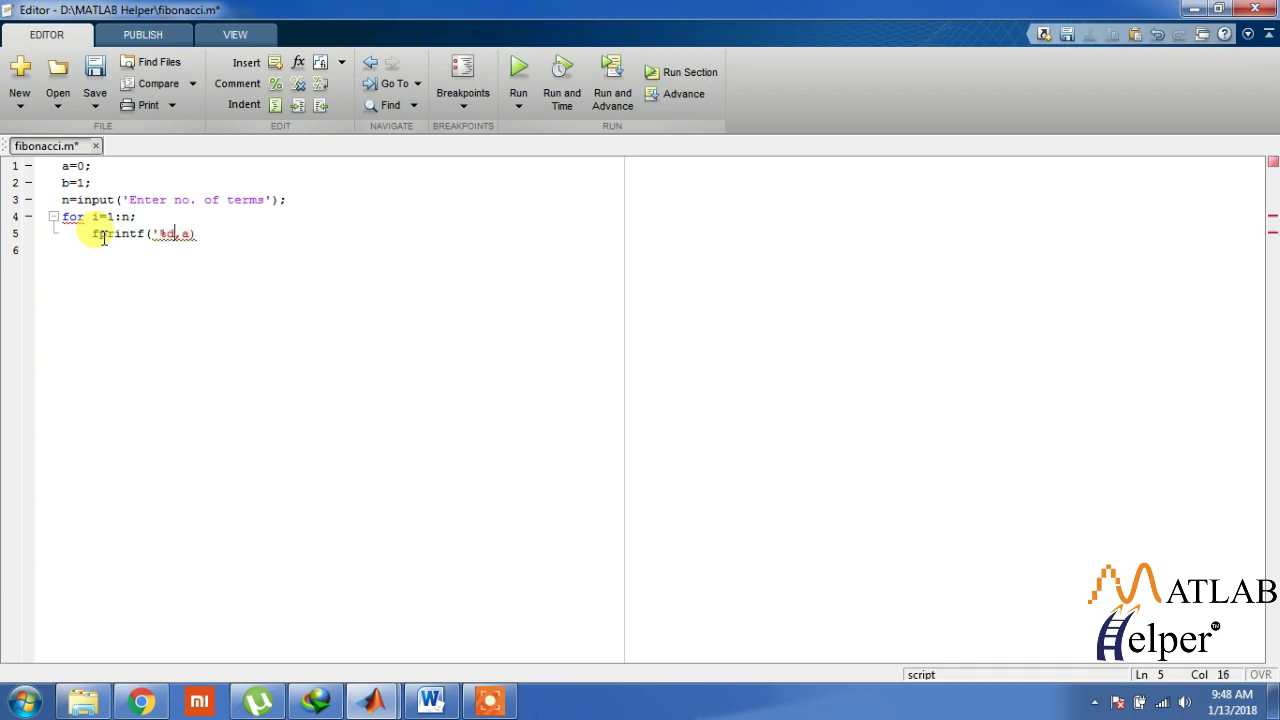
text(')
key(Right)
key(Right)
key(Right)
text(;)
Add a second fprintf line that prints a tab after each number.
key(Return)
text(fprint)
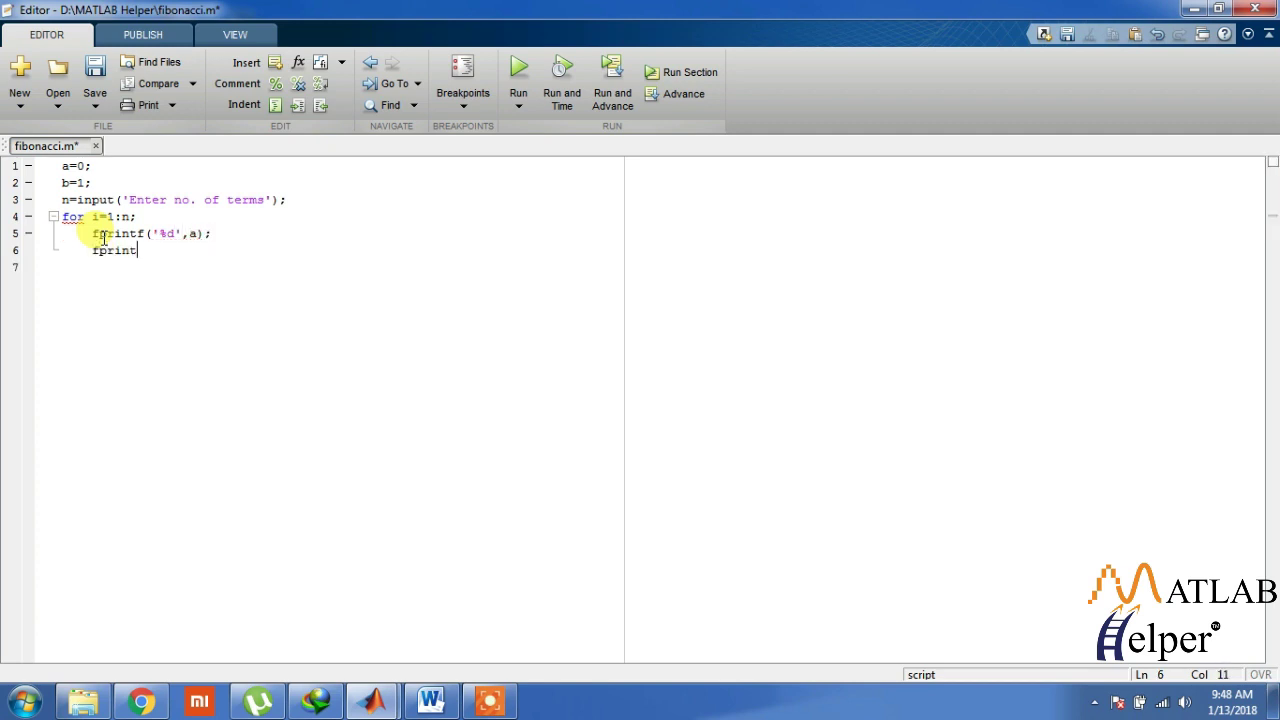
text(f())
key(Left)
text(')
text(	')
key(Left)
key(Left)
key(Left)
text(')
key(Right)
key(Right)
key(Right)
key(Right)
Add the update lines c=a+b;, a=b and b=c; to the loop body.
key(Return)
text(c=a)
text(+b)
key(Return)
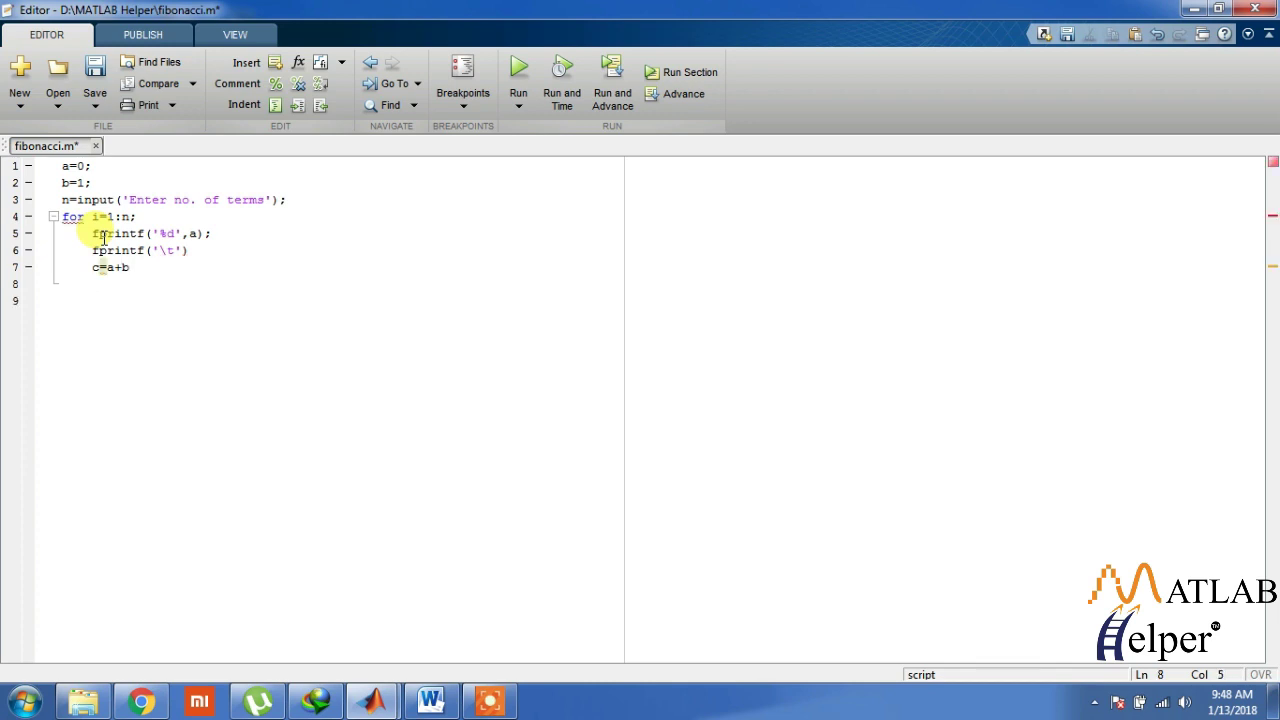
click(137, 268)
text(;)
key(Return)
text(a=b)
key(Return)
text(b)
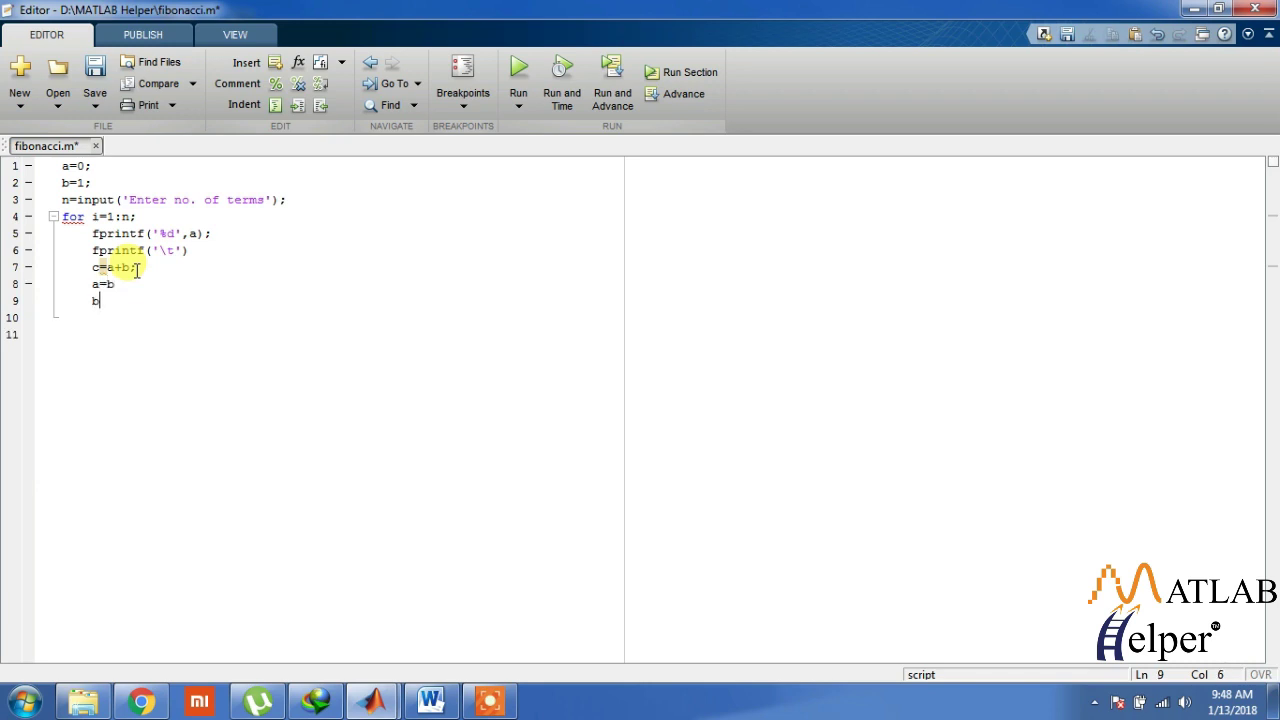
text(=c;)
Close the loop with end and save fibonacci.m.
key(Return)
text(end)
key(Up)
key(Up)
key(Right)
key(Right)
key(Right)
key(Right)
text(;)
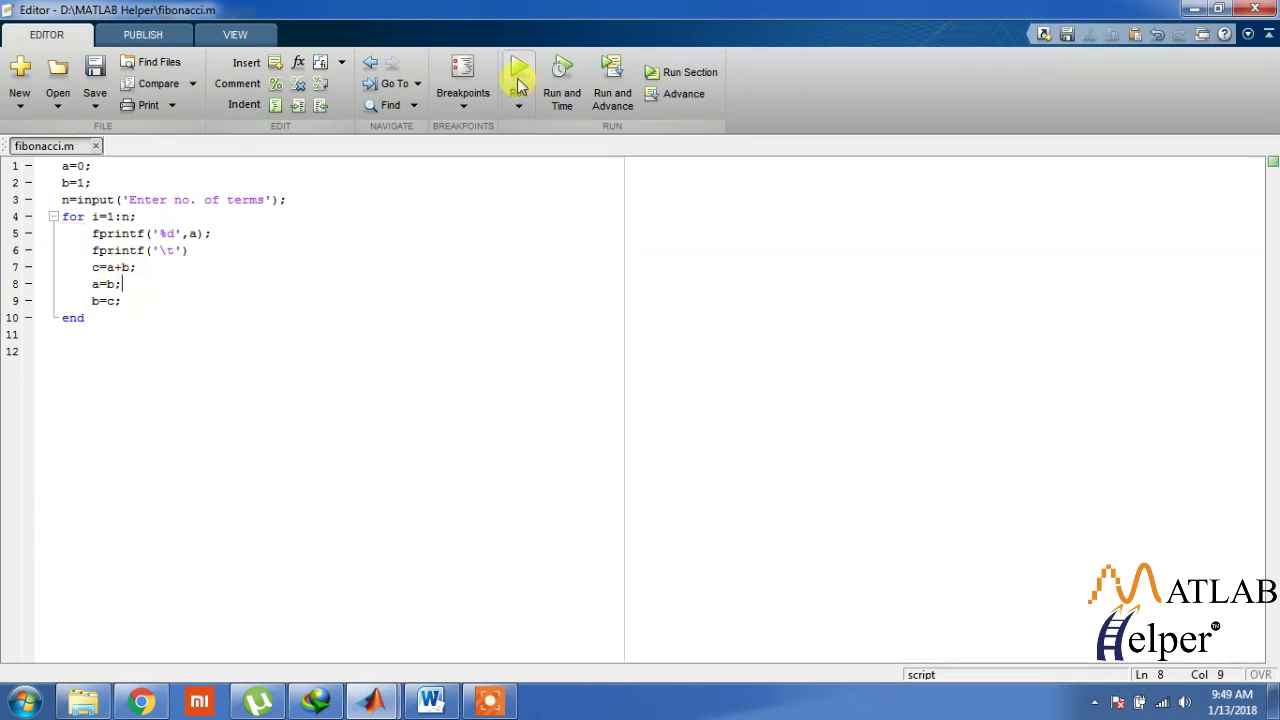
click(518, 78)
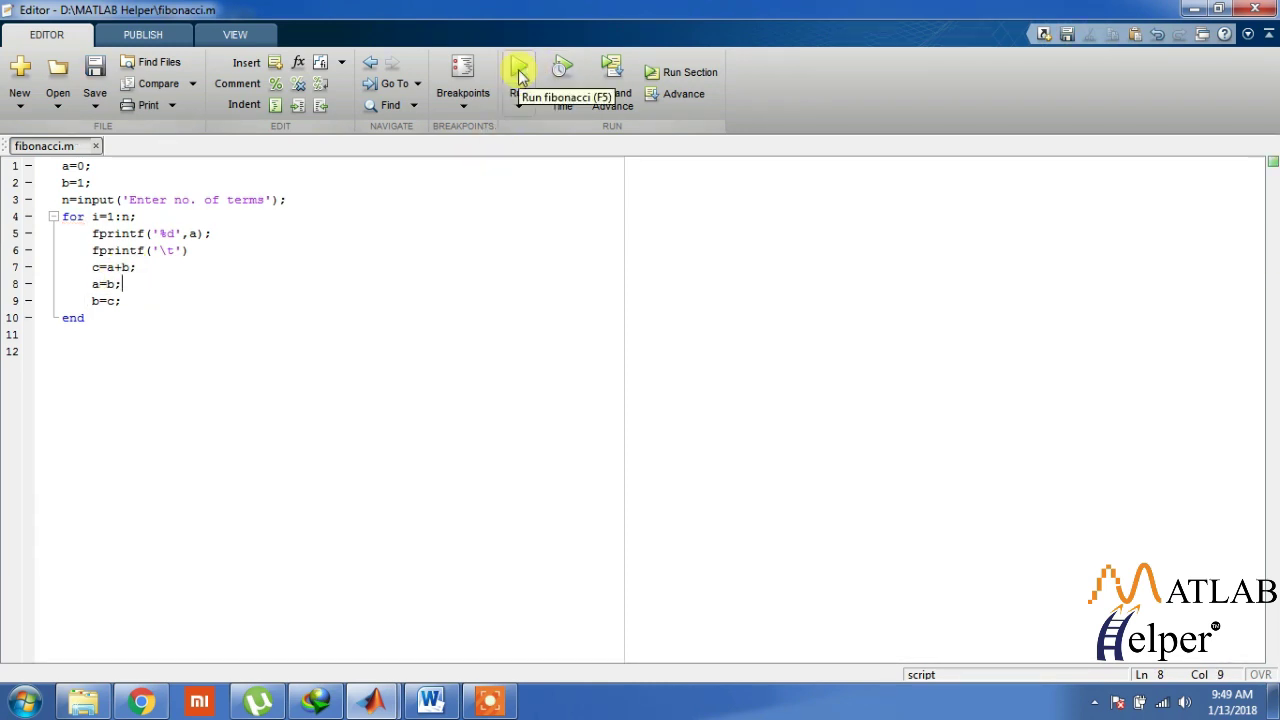
Run the script and enter 2 terms, checking the two printed numbers.
click(518, 78)
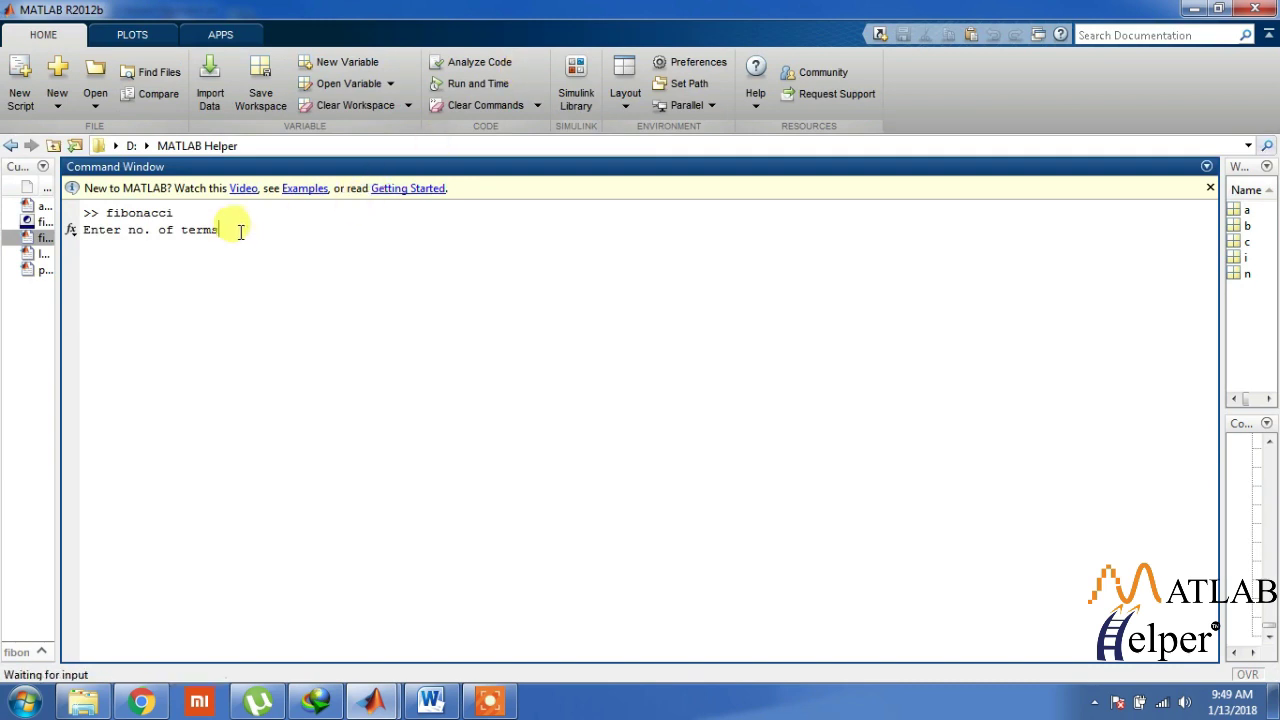
text(2)
key(Return)
drag(166, 247, 88, 250)
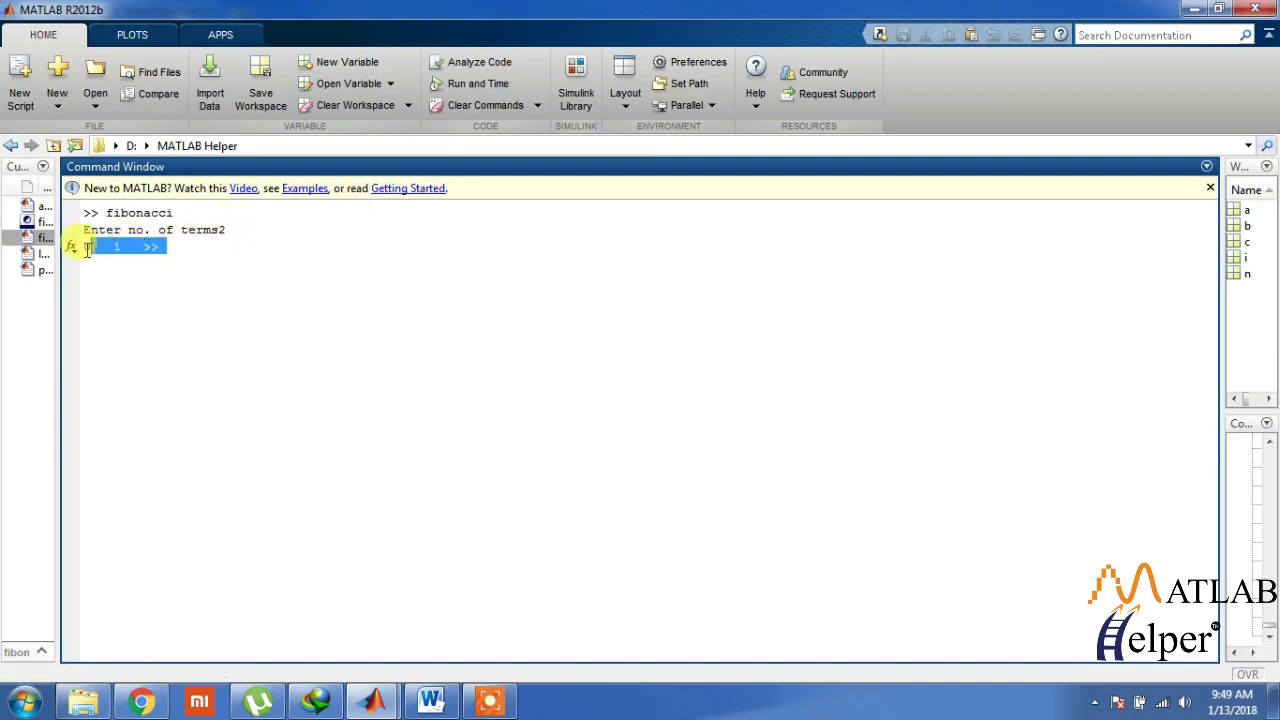
click(166, 247)
Rerun fibonacci from the Command Window with 5 terms.
key(Return)
key(Return)
text(2)
key(BackSpace)
key(Up)
key(Return)
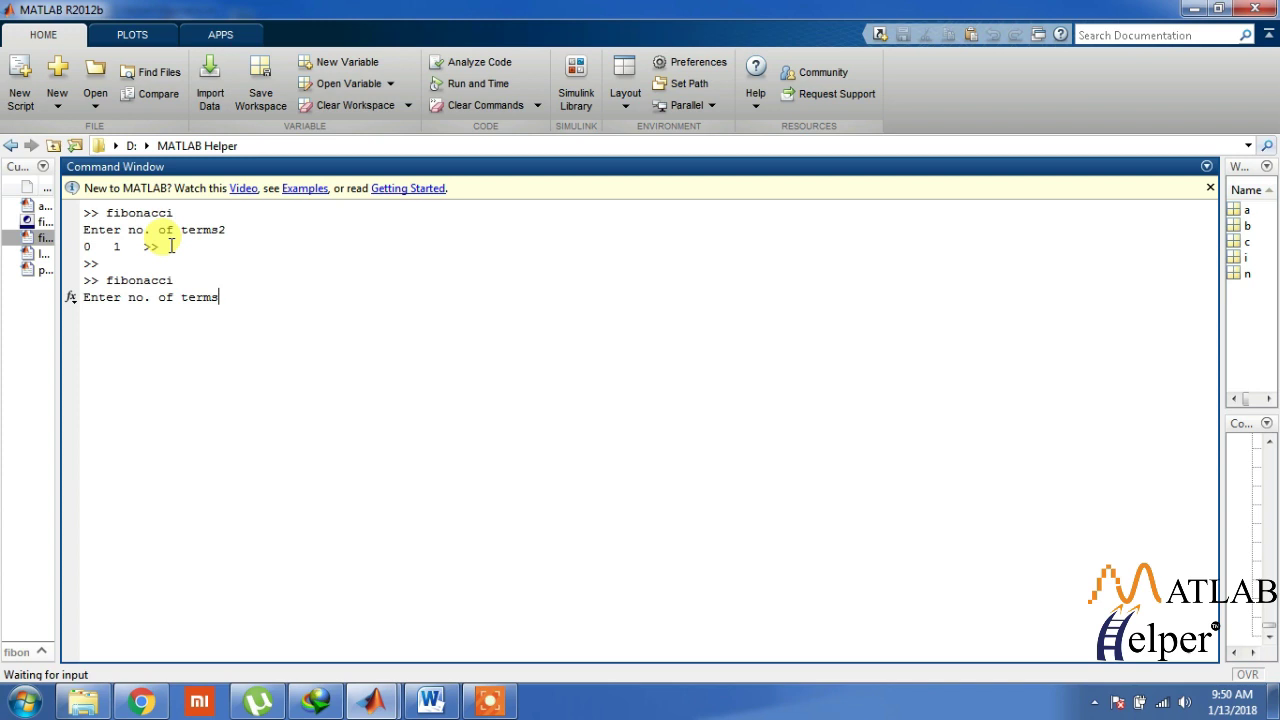
text(5)
key(Return)
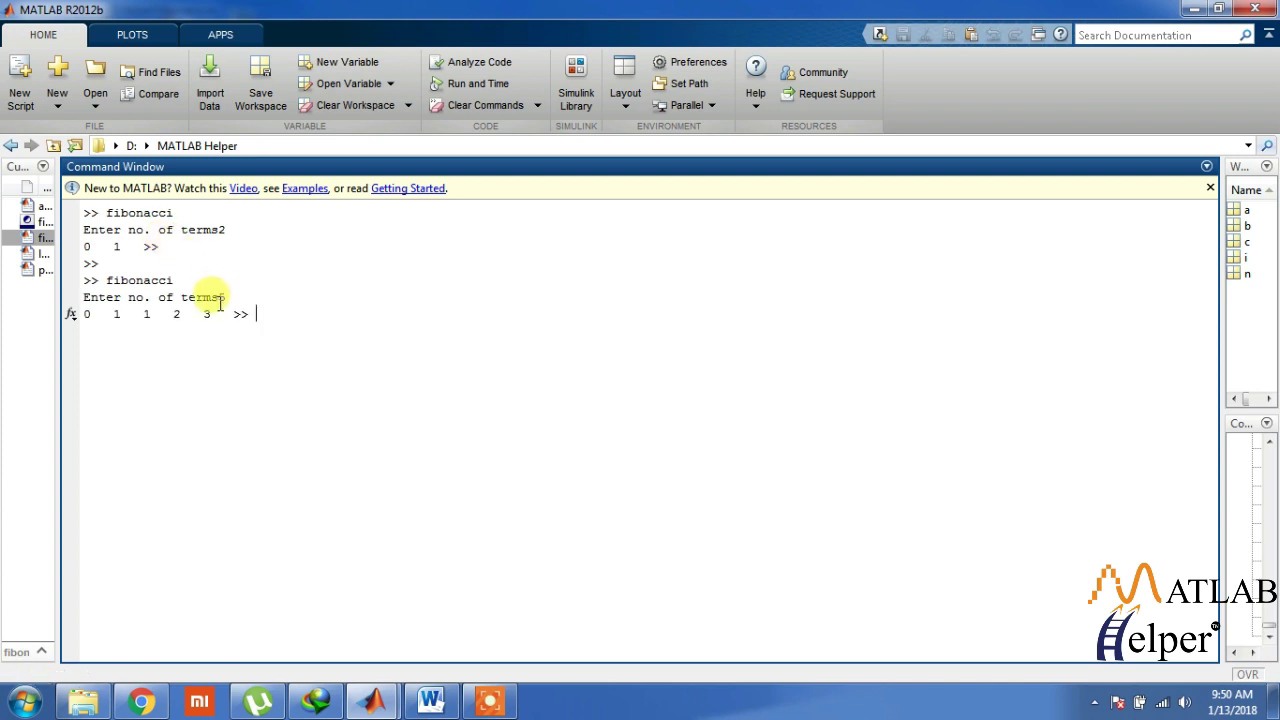
drag(212, 314, 57, 317)
click(290, 312)
key(Return)
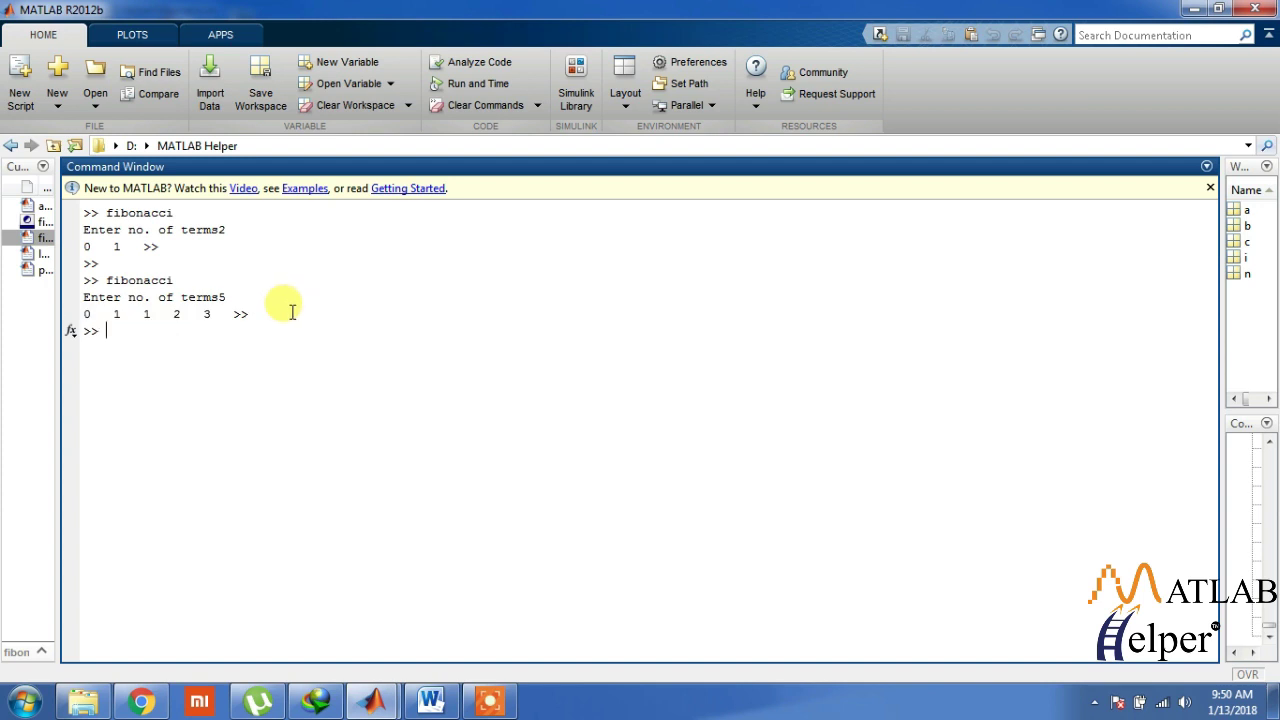
key(Return)
text(f)
key(Up)
key(Return)
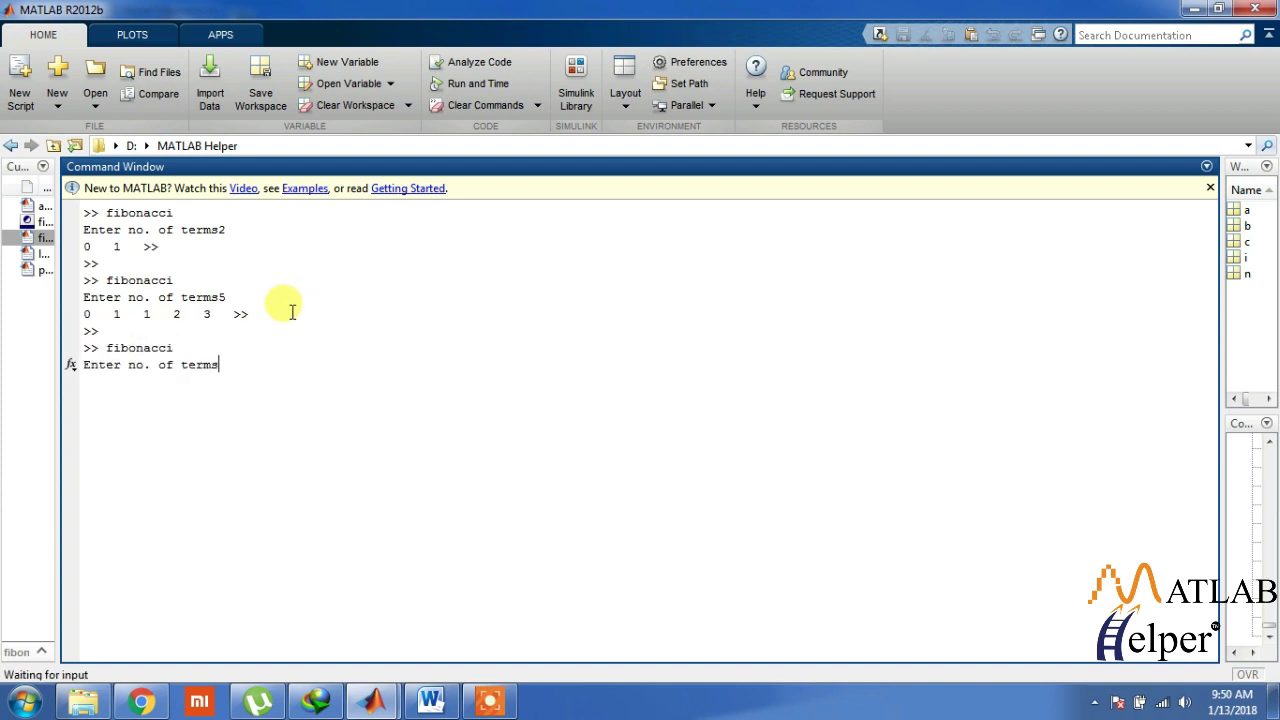
text(10)
key(Return)
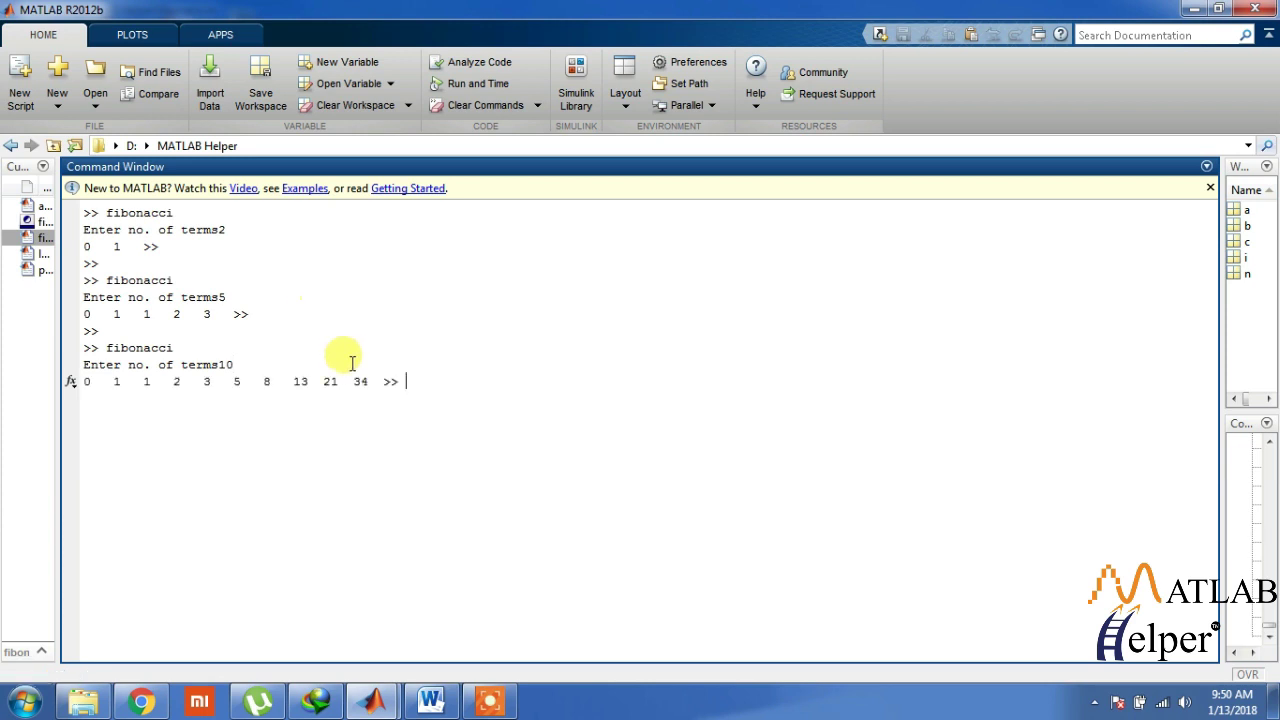
mouse_move(369, 381)
mouse_down()
mouse_move(57, 337)
mouse_move(63, 386)
mouse_up()
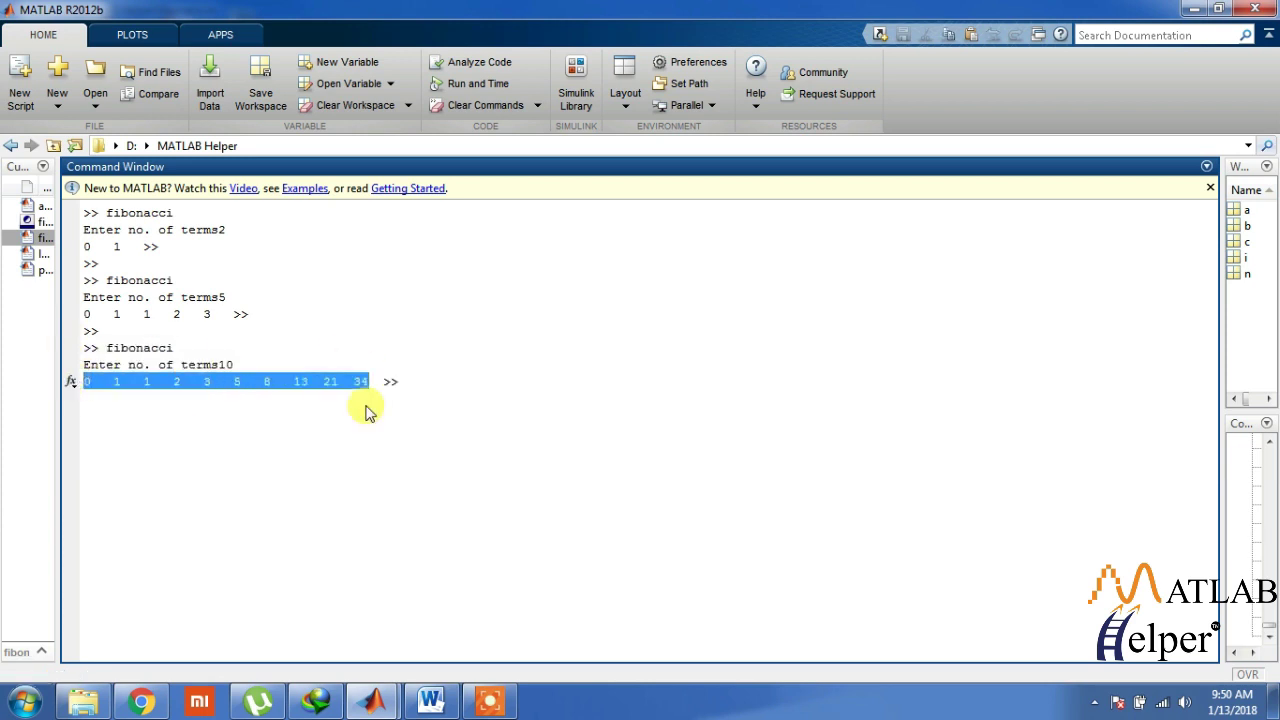
click(415, 390)
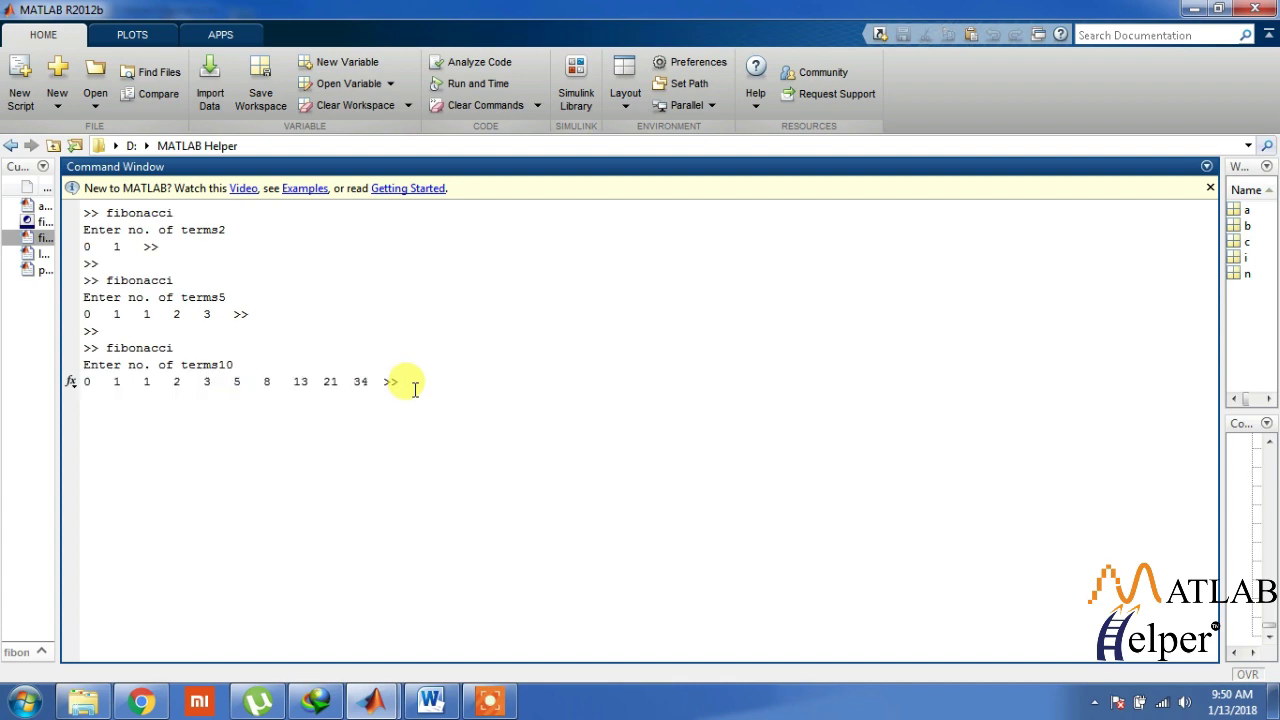